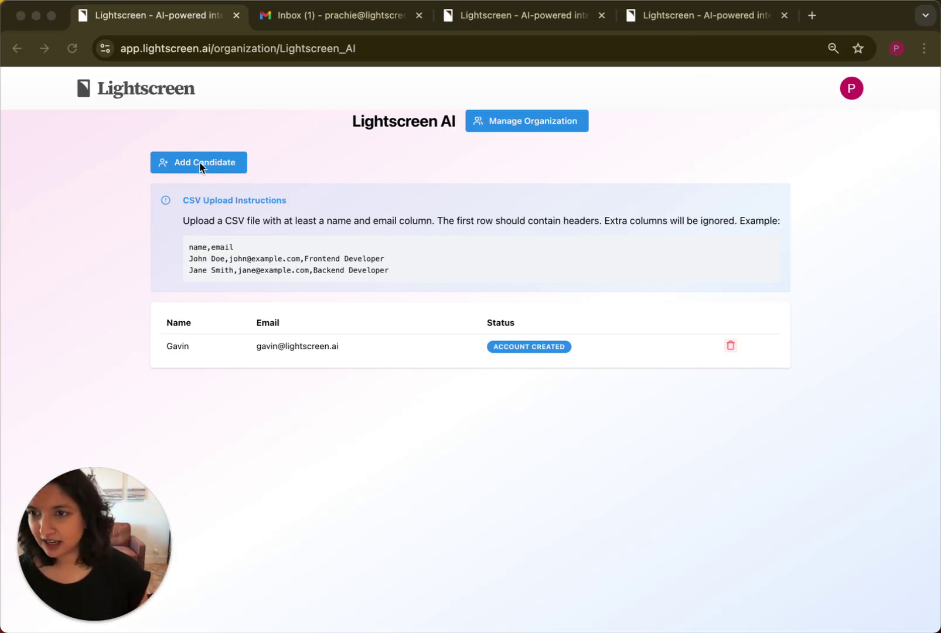
Add a new candidate with their name and email address to the candidate list.
{"action": "left_click", "coordinate": [230, 166]}
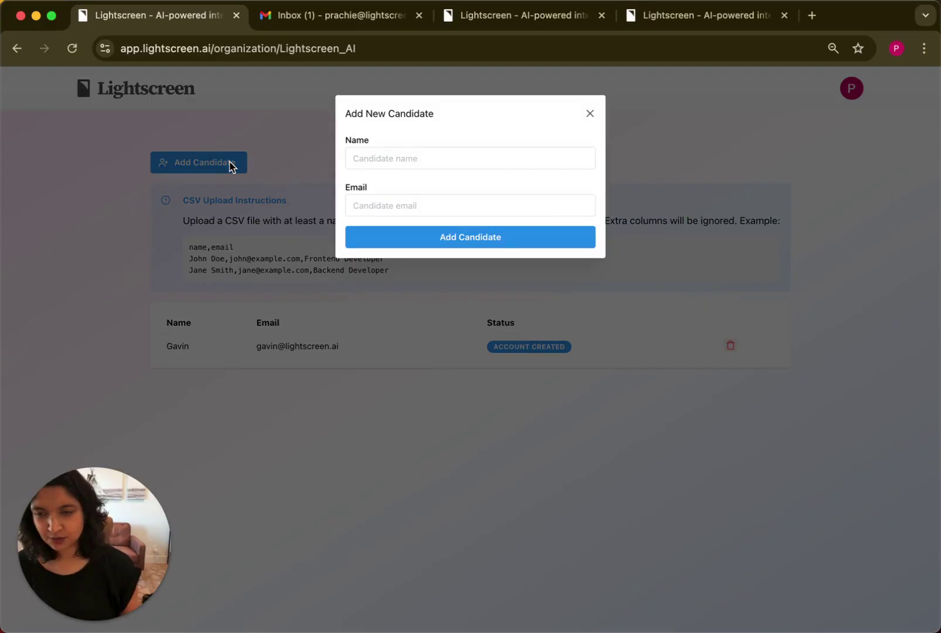
{"action": "left_click", "coordinate": [387, 158]}
{"action": "type", "text": "Prachie"}
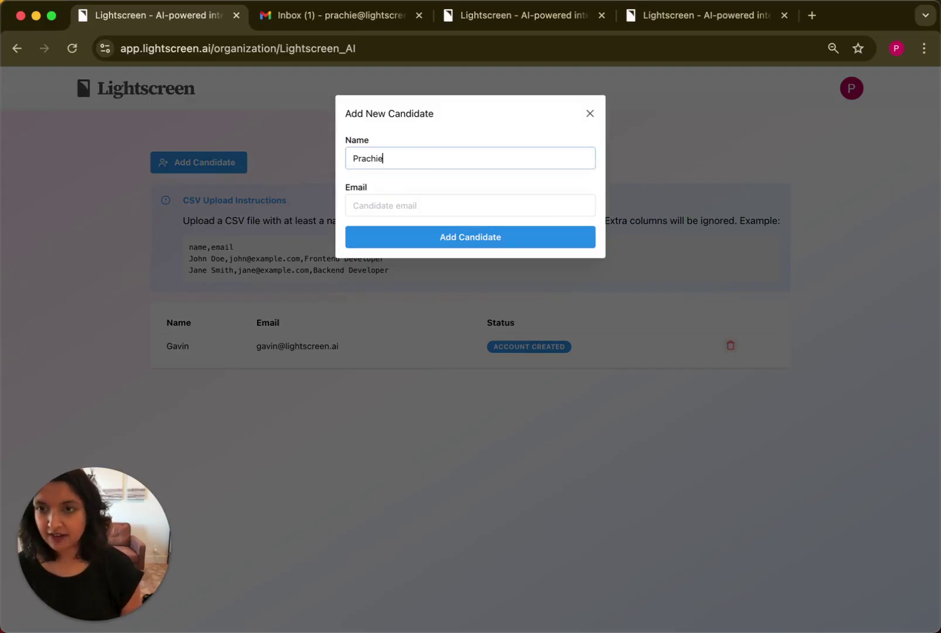
{"action": "key", "text": "Tab"}
{"action": "type", "text": "p"}
{"action": "key", "text": "BackSpace"}
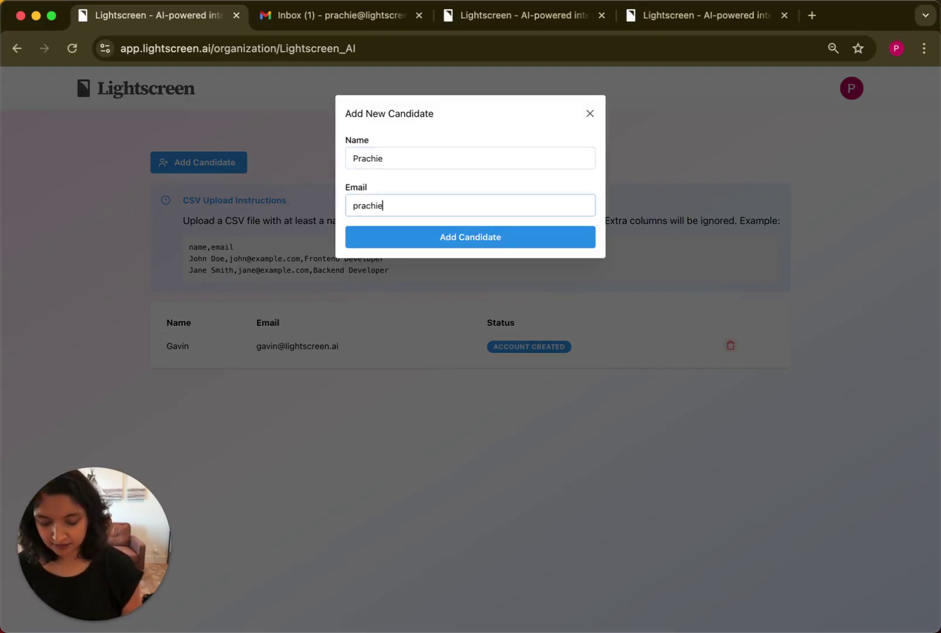
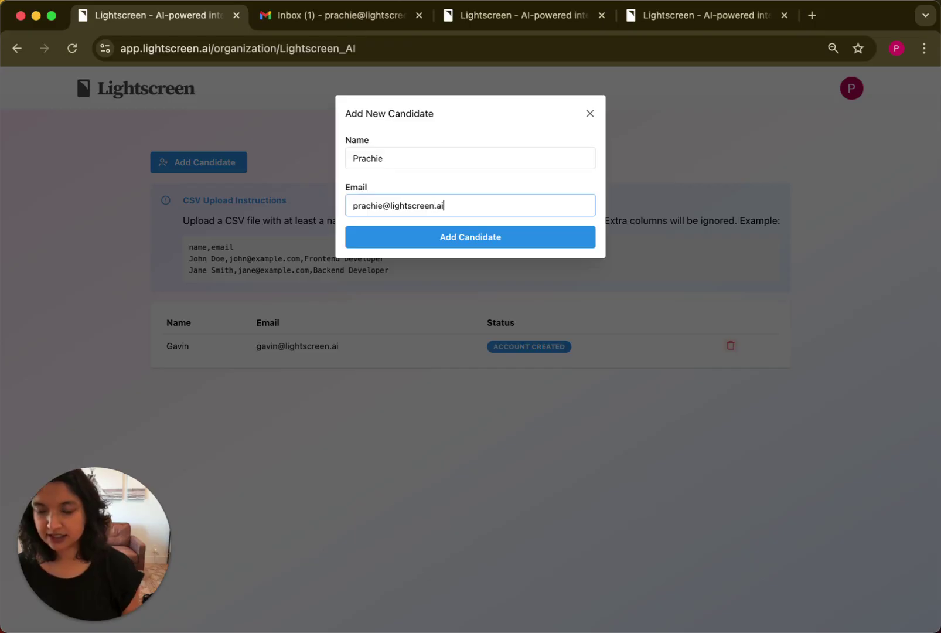
{"action": "left_click", "coordinate": [477, 241]}
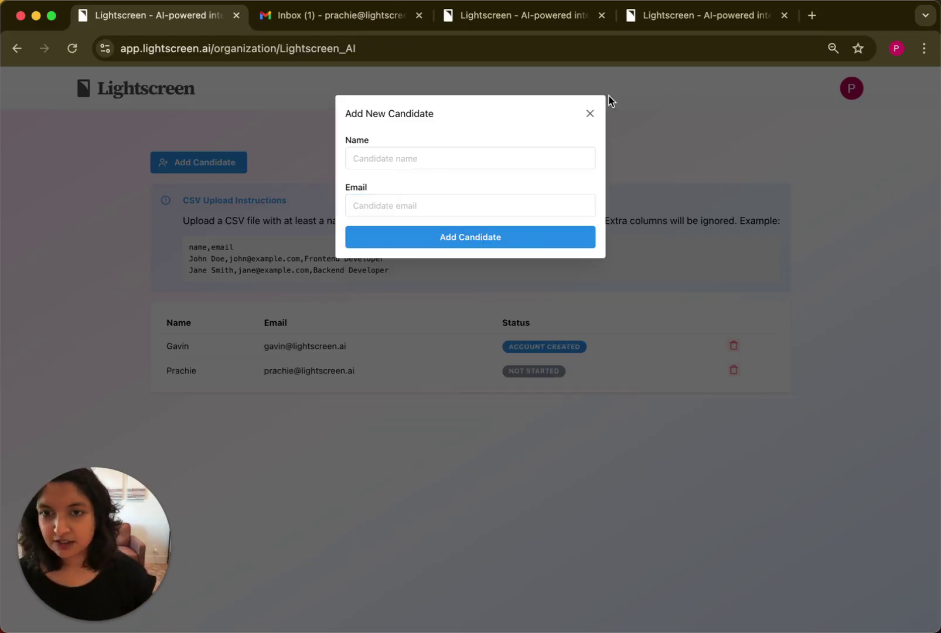
Close the form and read the Lightscreen Team's AI Interview Instructions email in Gmail.
{"action": "left_click", "coordinate": [590, 113]}
{"action": "left_click", "coordinate": [288, 15]}
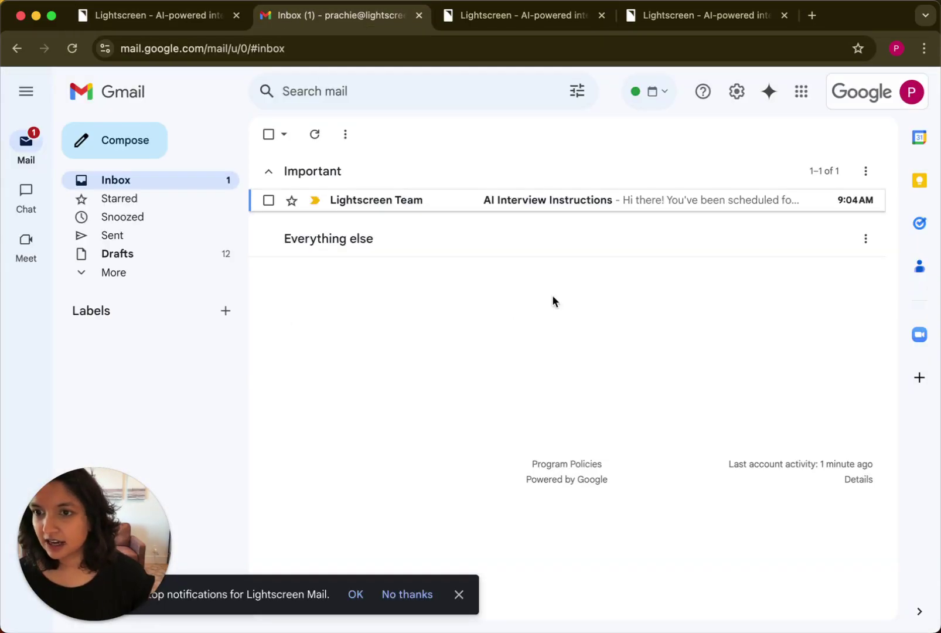
{"action": "left_click", "coordinate": [538, 202]}
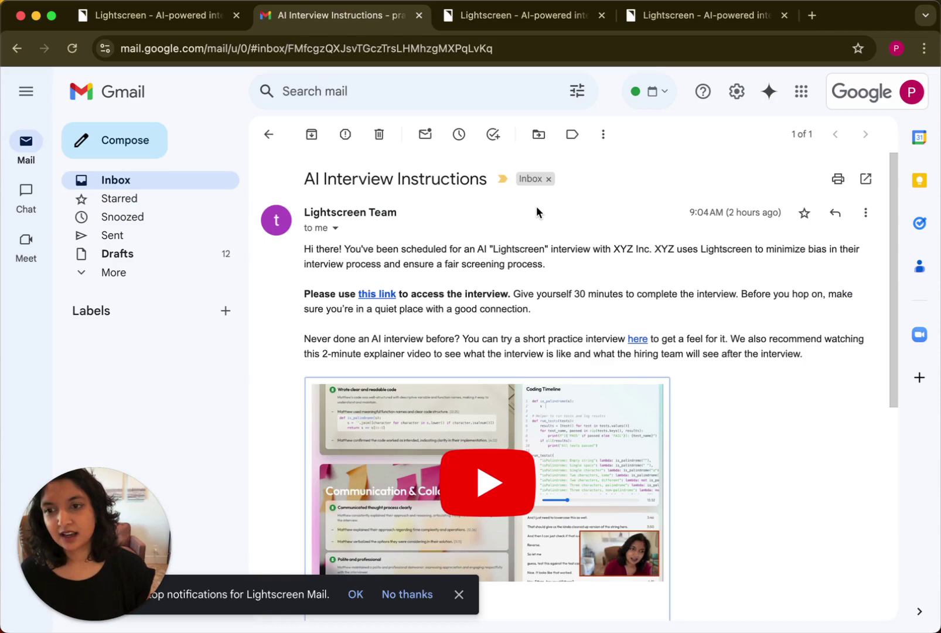
{"action": "scroll", "coordinate": [536, 209], "scroll_direction": "down", "scroll_amount": 3}
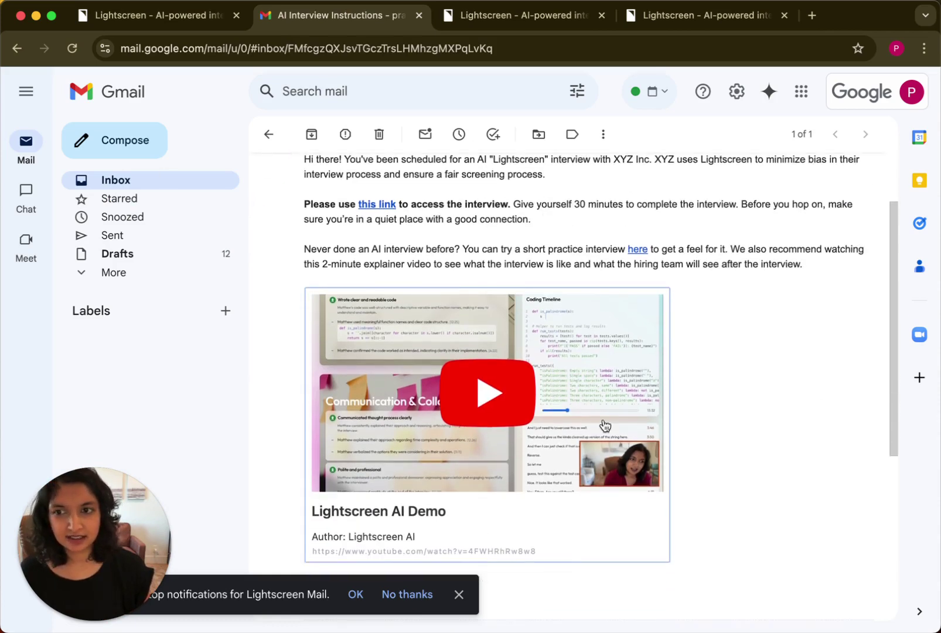
{"action": "scroll", "coordinate": [729, 457], "scroll_direction": "up", "scroll_amount": 3}
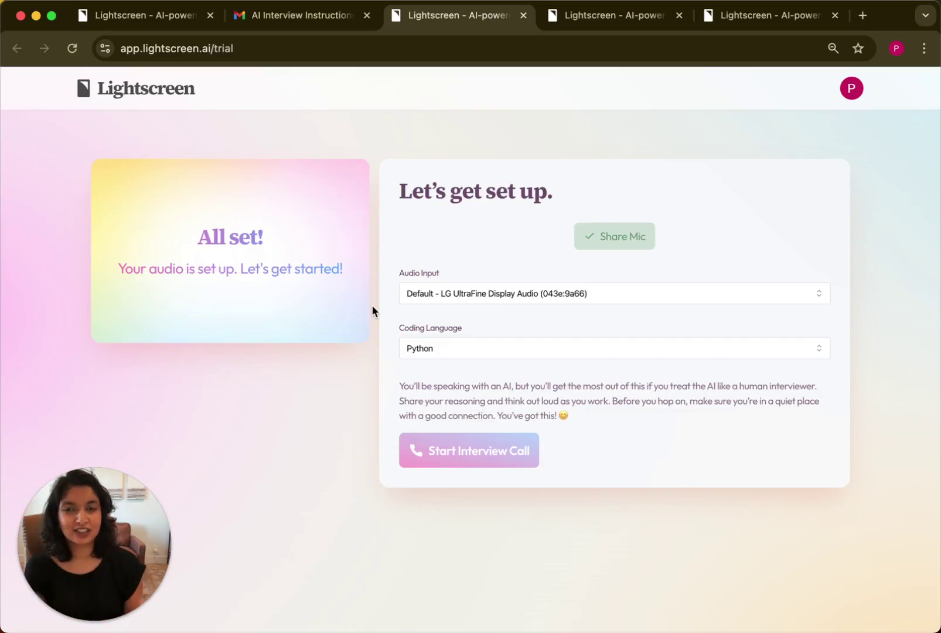
Switch to the PalindromeChecker candidate evaluation report.
{"action": "left_click", "coordinate": [563, 14]}
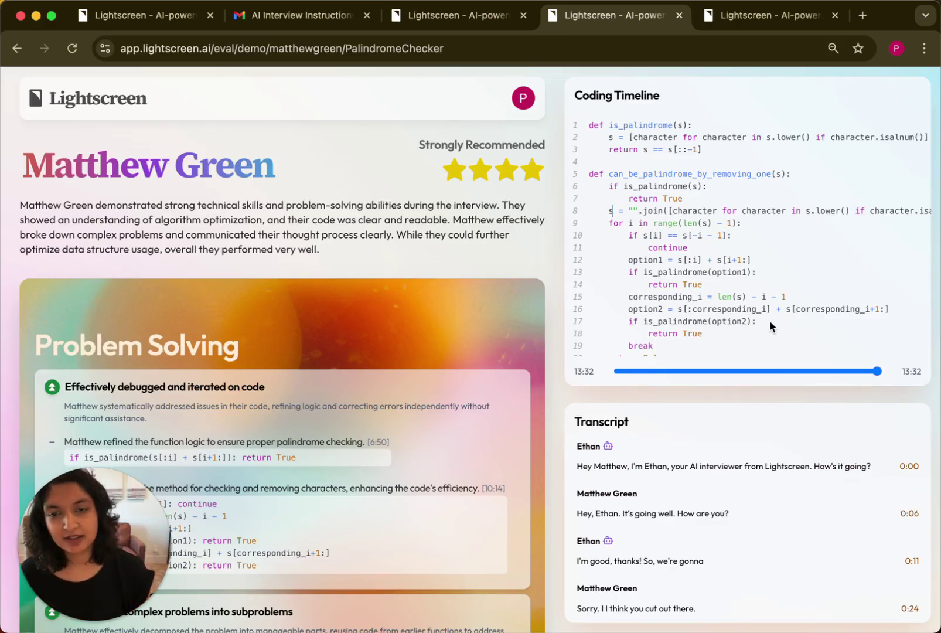
Rewind the coding replay to 11:38 and scroll down through the report.
{"action": "left_click_drag", "start_coordinate": [859, 373], "coordinate": [883, 372]}
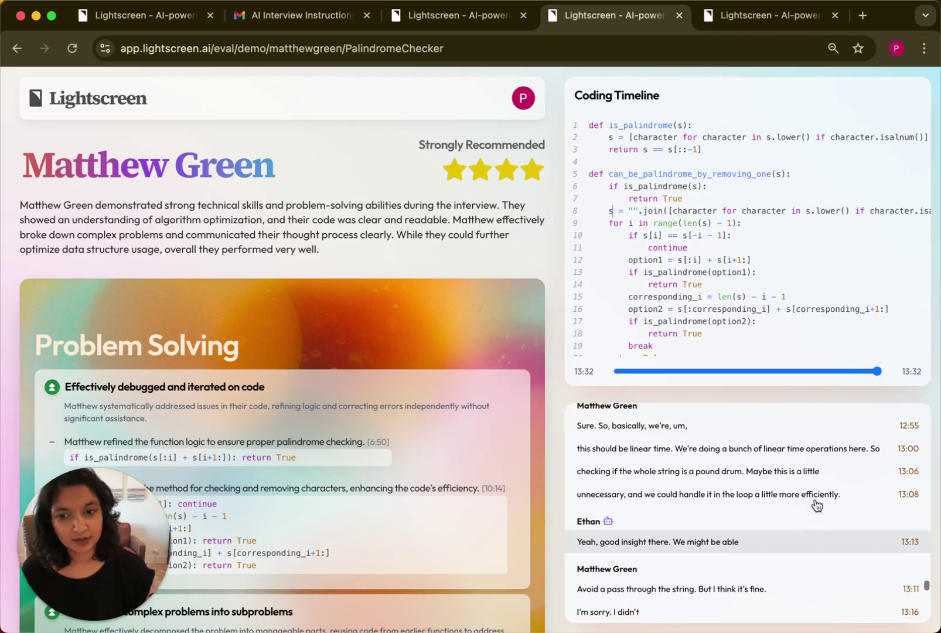
{"action": "scroll", "coordinate": [348, 319], "scroll_direction": "down", "scroll_amount": 3}
{"action": "scroll", "coordinate": [450, 386], "scroll_direction": "down", "scroll_amount": 3}
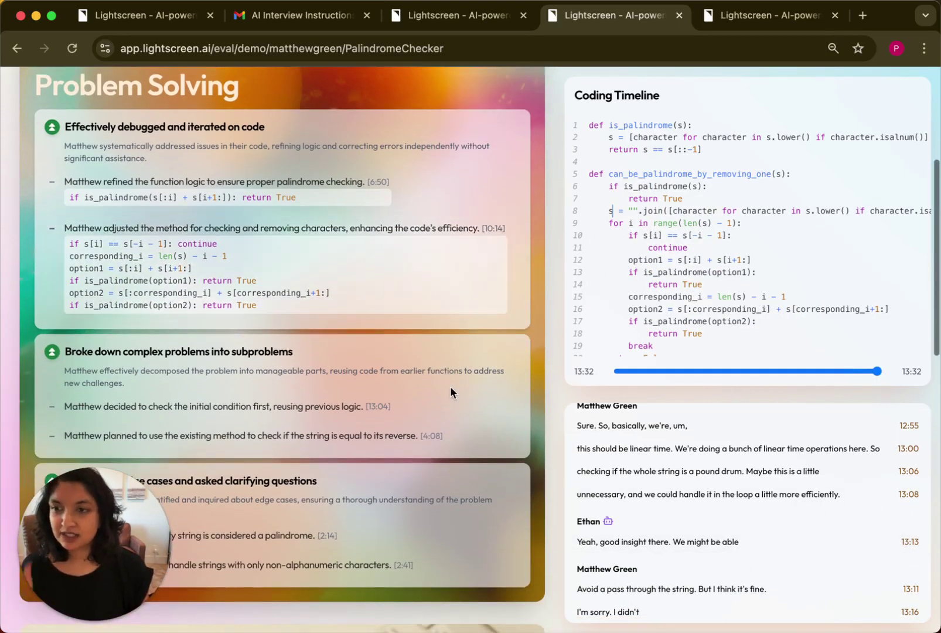
{"action": "scroll", "coordinate": [450, 386], "scroll_direction": "down", "scroll_amount": 2}
{"action": "scroll", "coordinate": [450, 391], "scroll_direction": "down", "scroll_amount": 10}
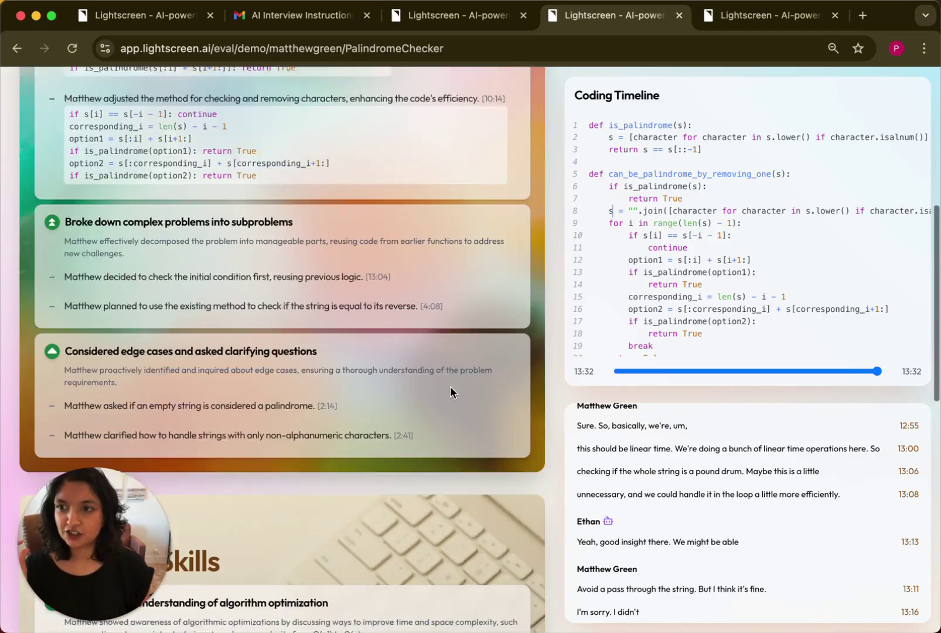
{"action": "scroll", "coordinate": [450, 389], "scroll_direction": "down", "scroll_amount": 5}
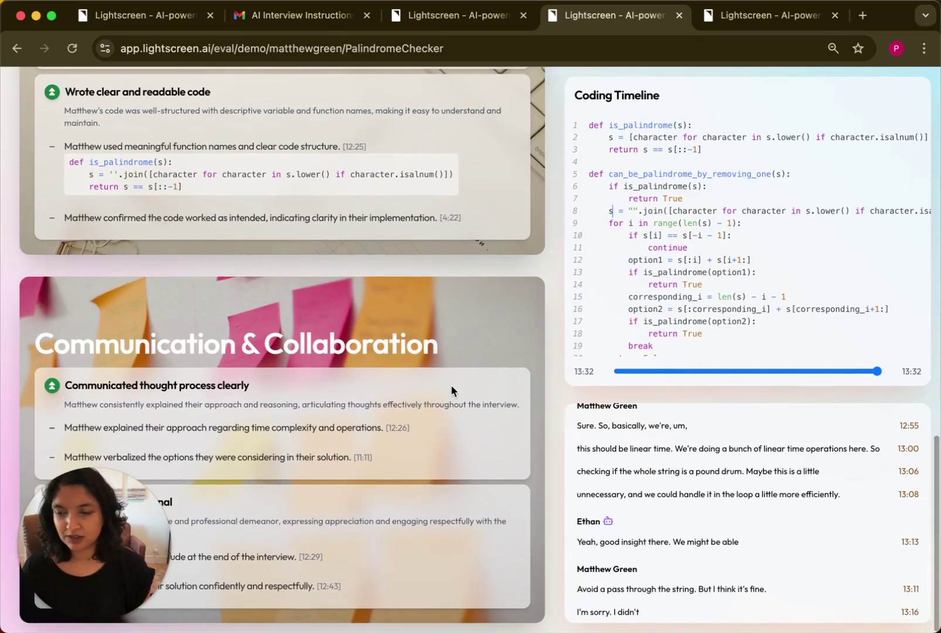
{"action": "mouse_move", "coordinate": [395, 431]}
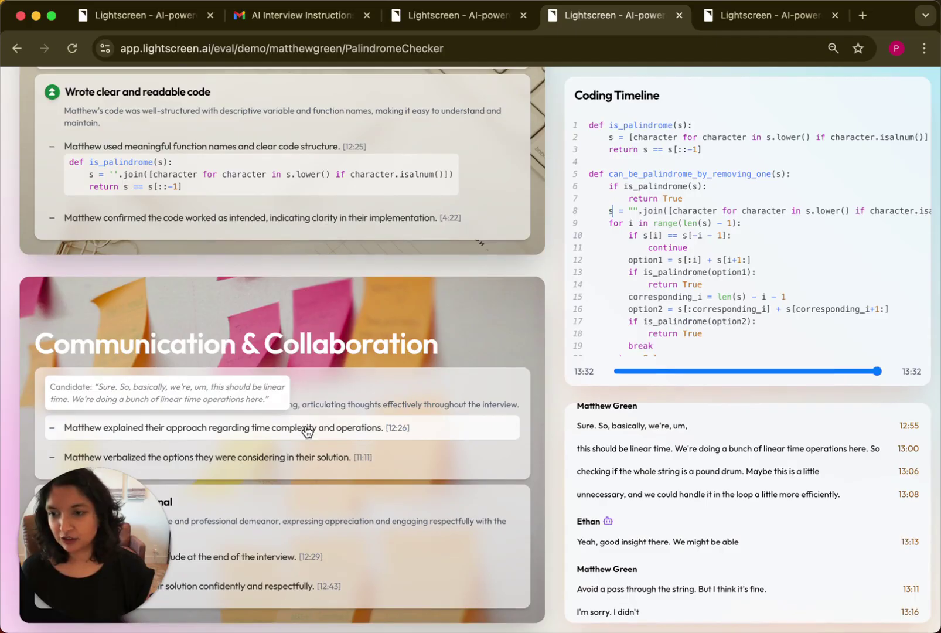
{"action": "left_click", "coordinate": [307, 431]}
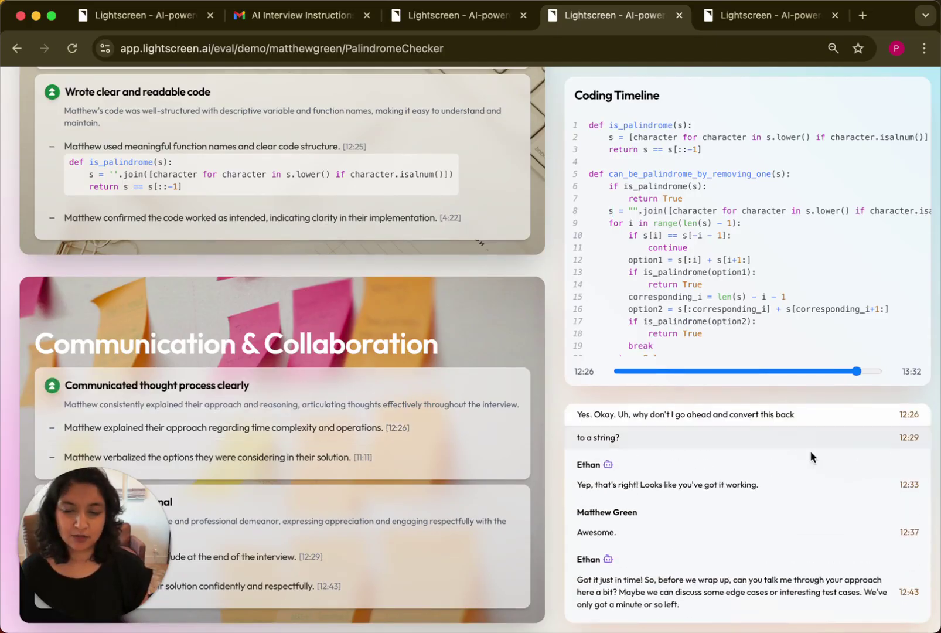
{"action": "scroll", "coordinate": [812, 454], "scroll_direction": "down", "scroll_amount": 2}
{"action": "scroll", "coordinate": [762, 580], "scroll_direction": "down", "scroll_amount": 2}
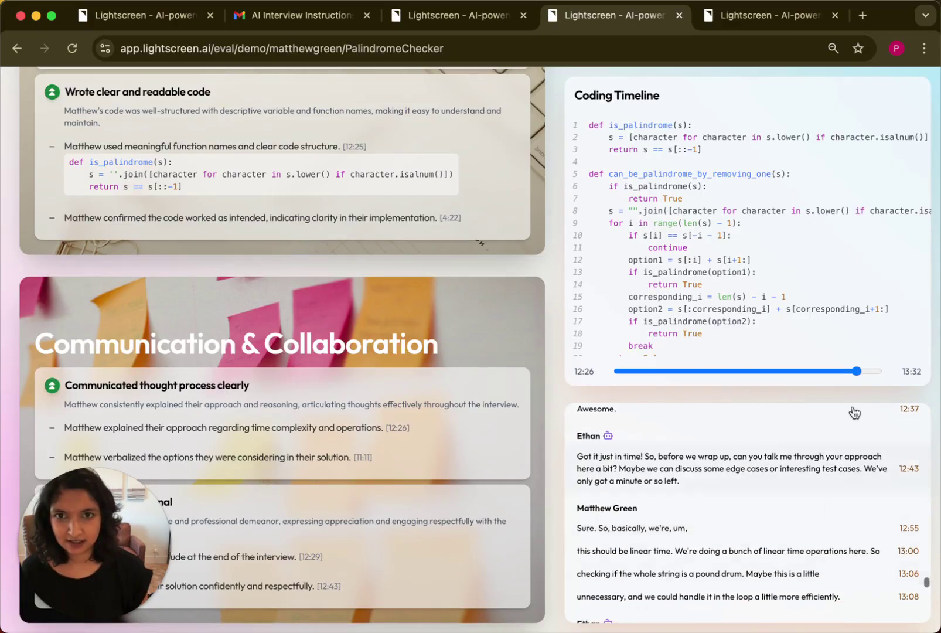
{"action": "left_click", "coordinate": [765, 18]}
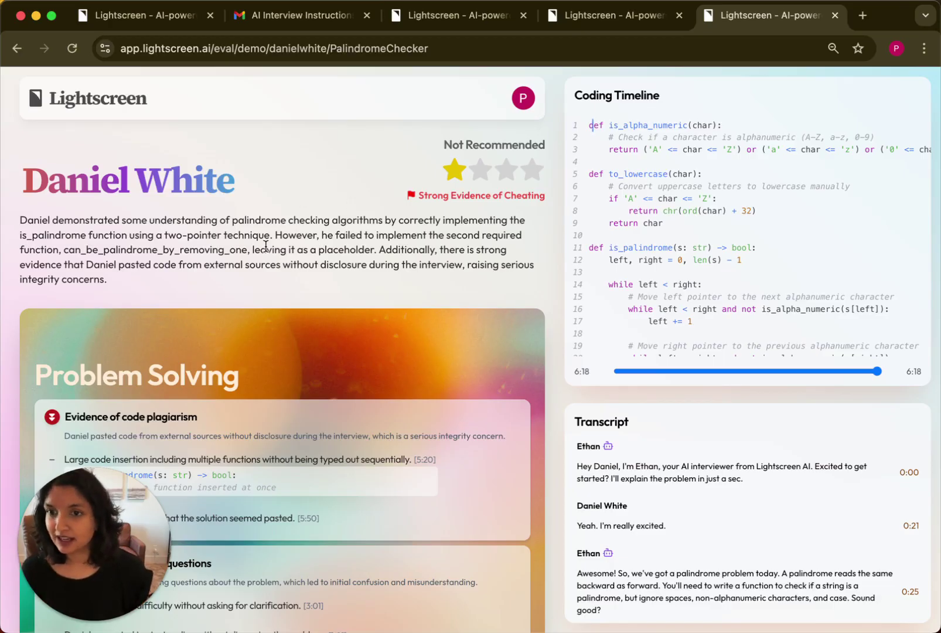
Jump to the large code insertion evidence and rewind playback to just before 5:20.
{"action": "left_click_drag", "start_coordinate": [87, 266], "coordinate": [201, 267]}
{"action": "scroll", "coordinate": [202, 268], "scroll_direction": "down", "scroll_amount": 3}
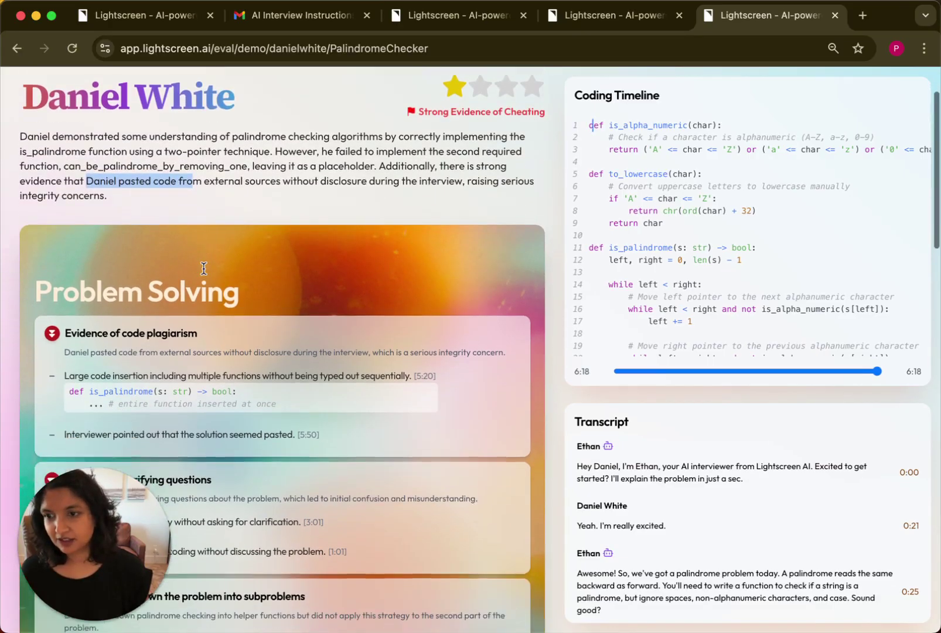
{"action": "left_click", "coordinate": [75, 323]}
{"action": "left_click_drag", "start_coordinate": [66, 324], "coordinate": [225, 325]}
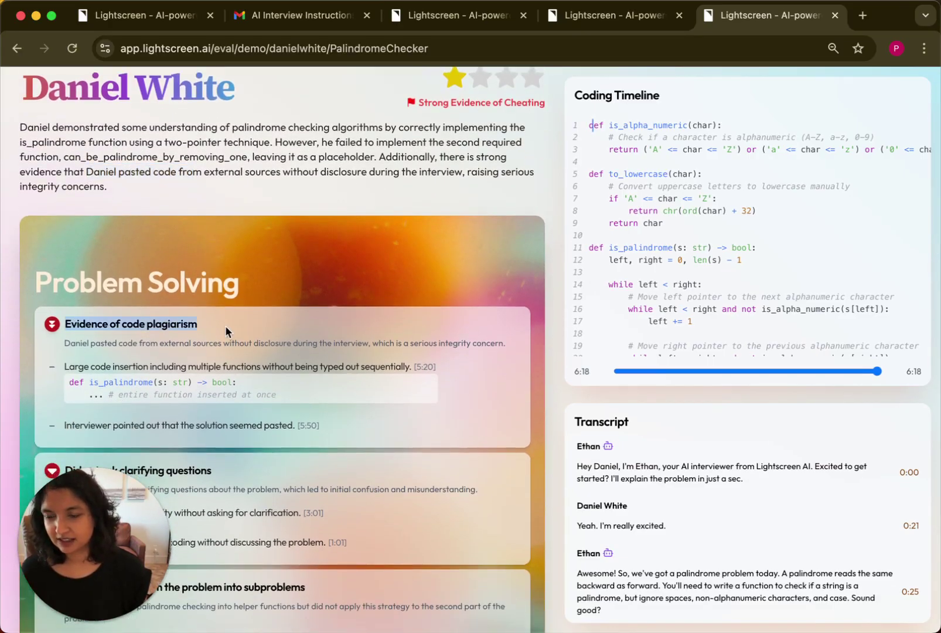
{"action": "scroll", "coordinate": [225, 325], "scroll_direction": "down", "scroll_amount": 2}
{"action": "mouse_move", "coordinate": [213, 349]}
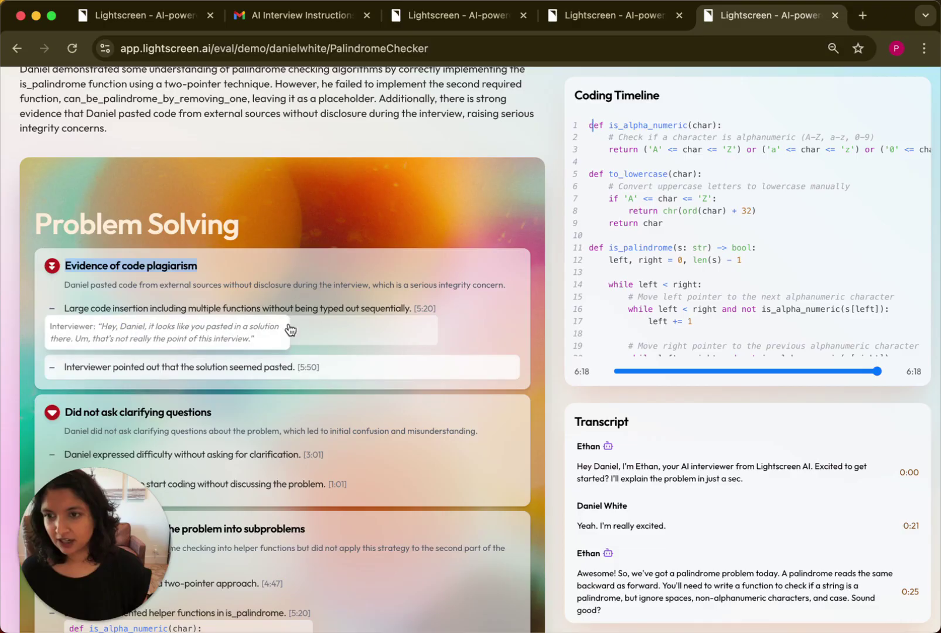
{"action": "left_click", "coordinate": [356, 315]}
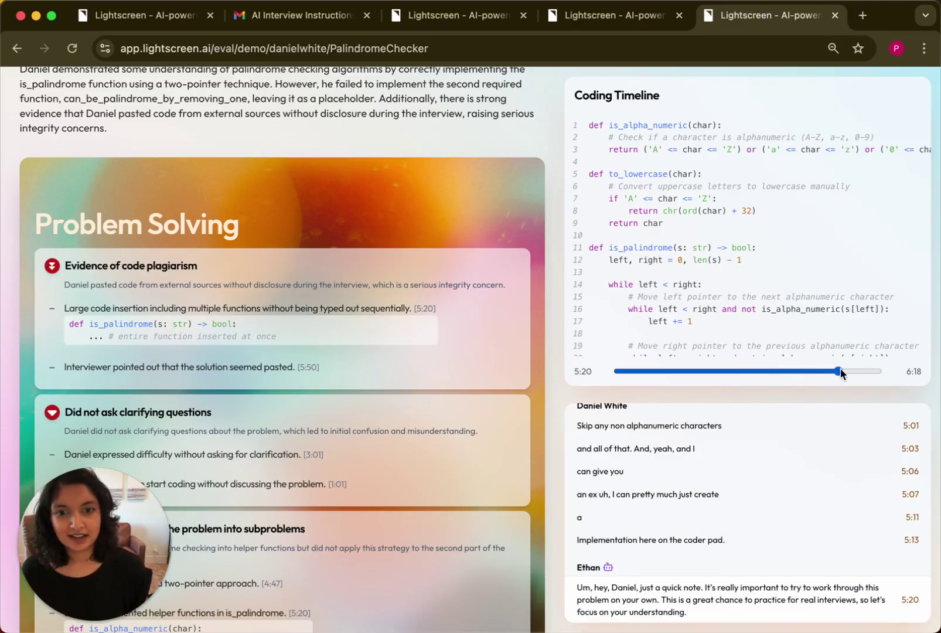
{"action": "left_click_drag", "start_coordinate": [837, 370], "coordinate": [838, 369]}
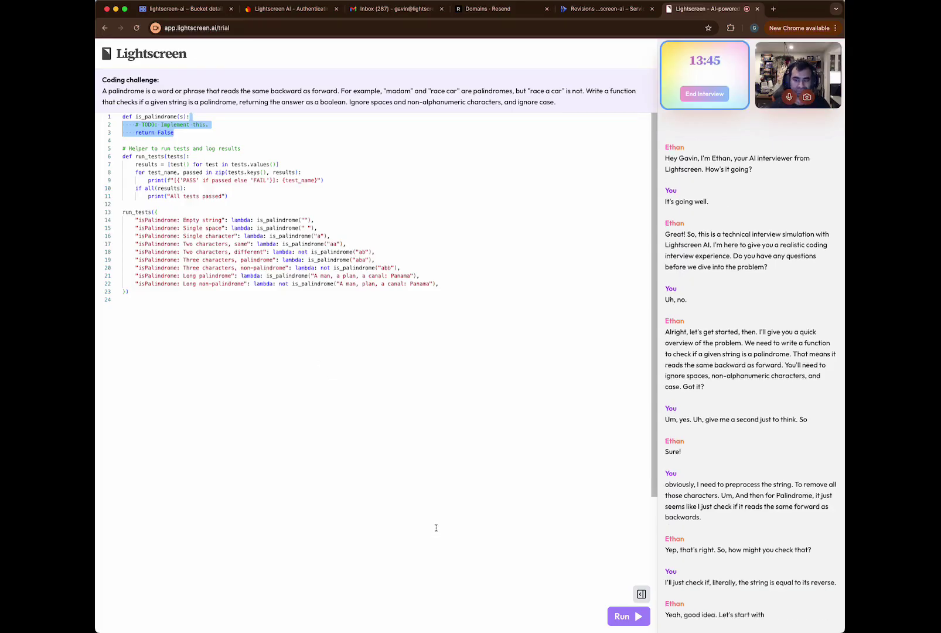
Replace the stub body of is_palindrome with a line starting 's = re.sub'.
{"action": "key", "text": "Return"}
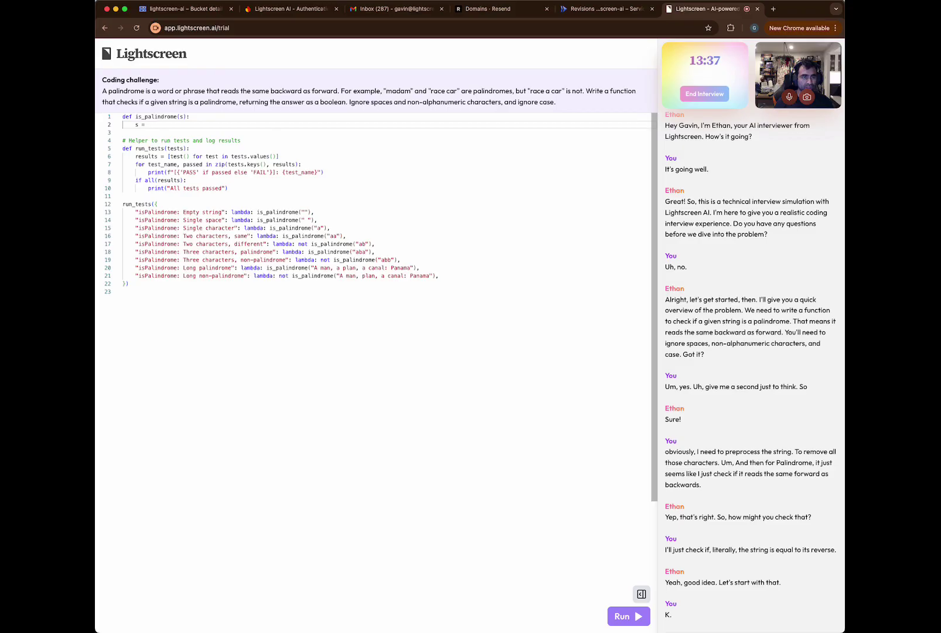
{"action": "type", "text": "s = s"}
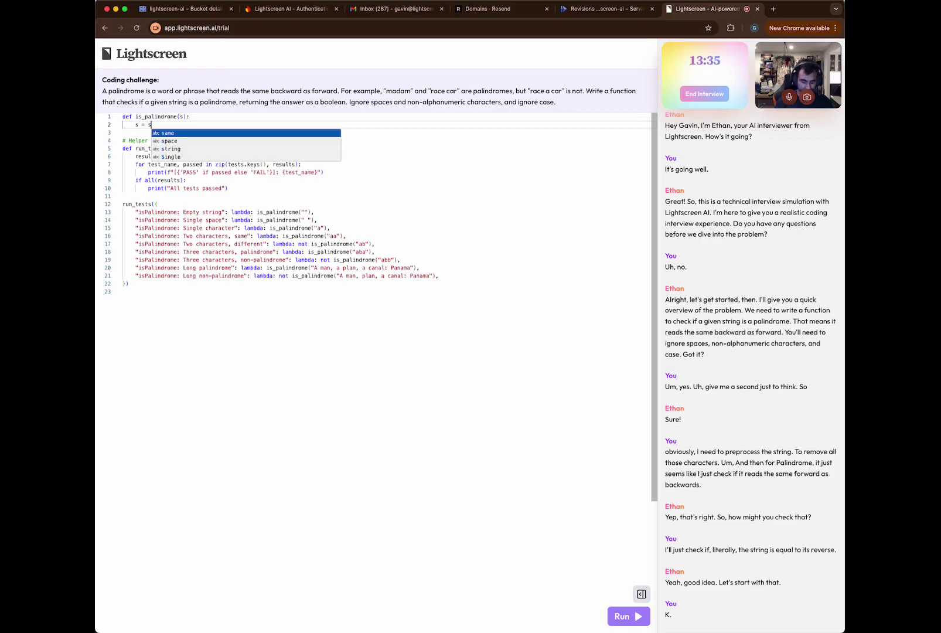
{"action": "key", "text": "BackSpace"}
{"action": "type", "text": "re.sub"}
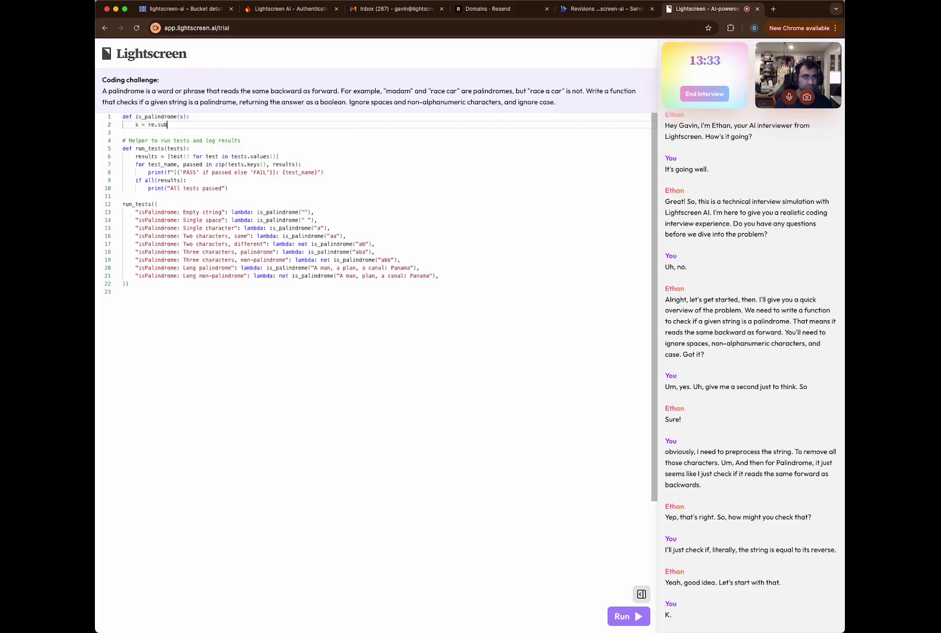
Add 'import re' as a new first line above the function.
{"action": "key", "text": "super+Up"}
{"action": "key", "text": "Return"}
{"action": "key", "text": "Return"}
{"action": "key", "text": "Up"}
{"action": "key", "text": "Up"}
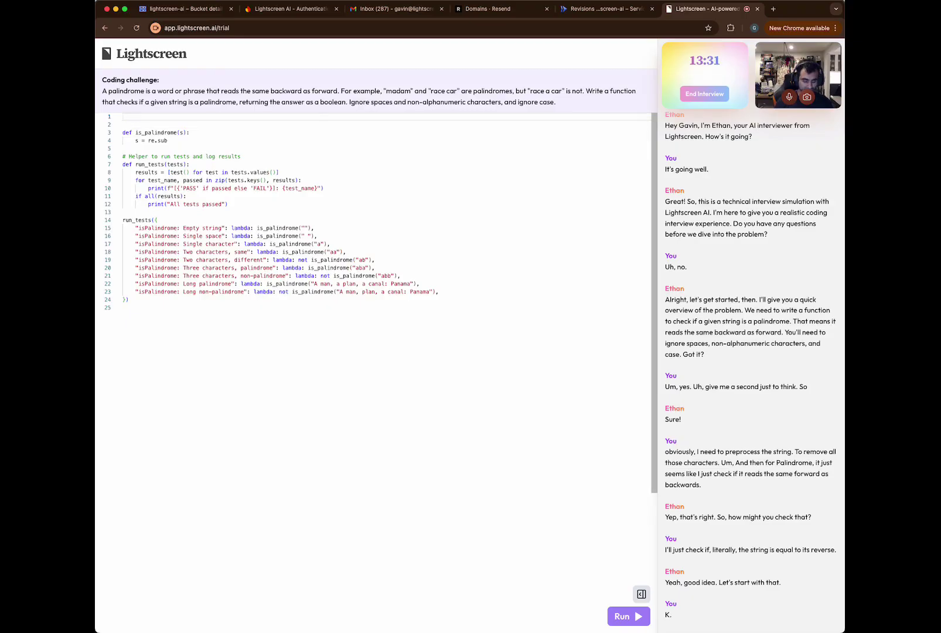
{"action": "type", "text": "import re"}
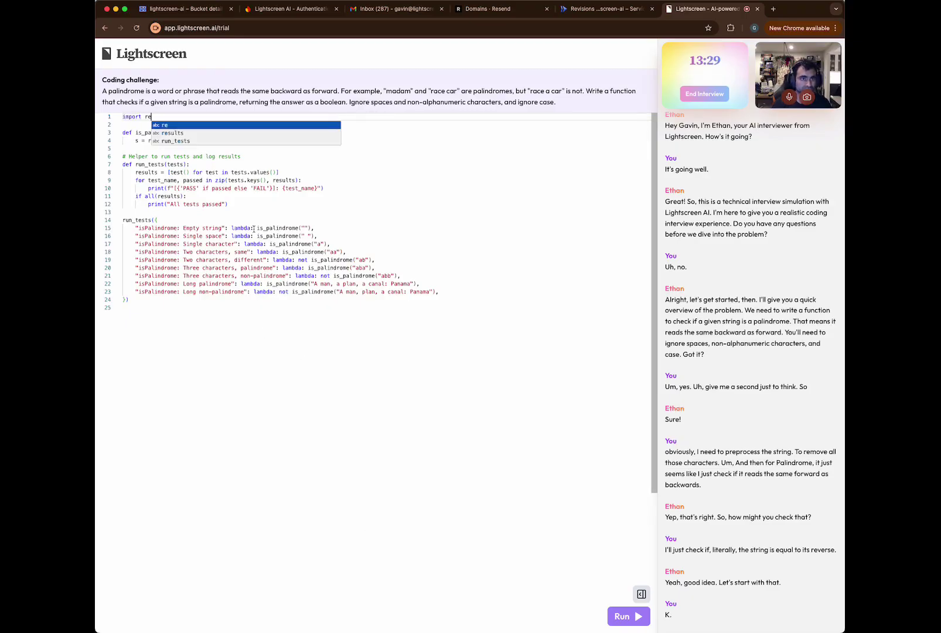
Complete the line as 's = re.sub()' inside is_palindrome.
{"action": "left_click", "coordinate": [254, 228]}
{"action": "left_click", "coordinate": [178, 141]}
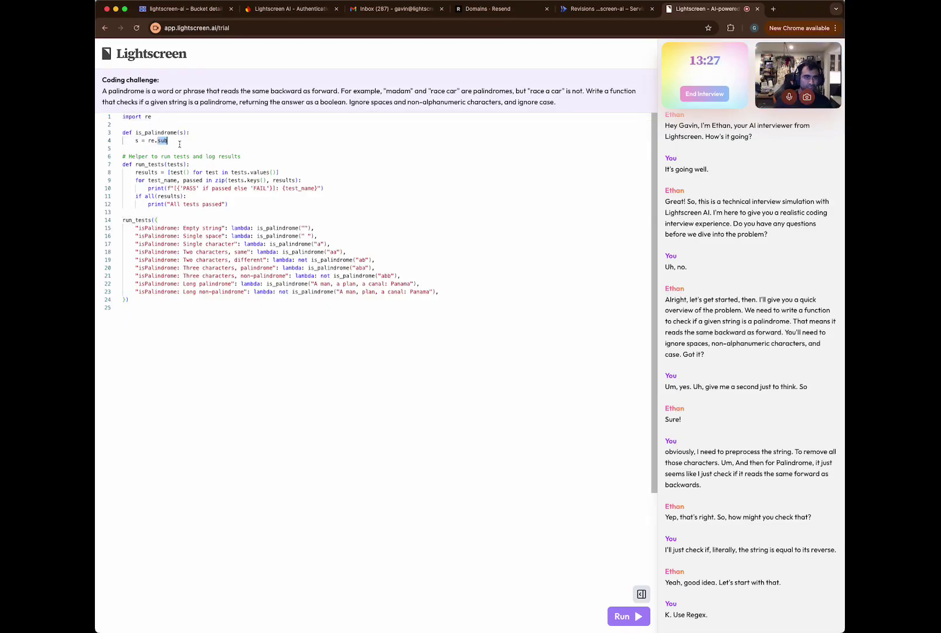
{"action": "type", "text": "("}
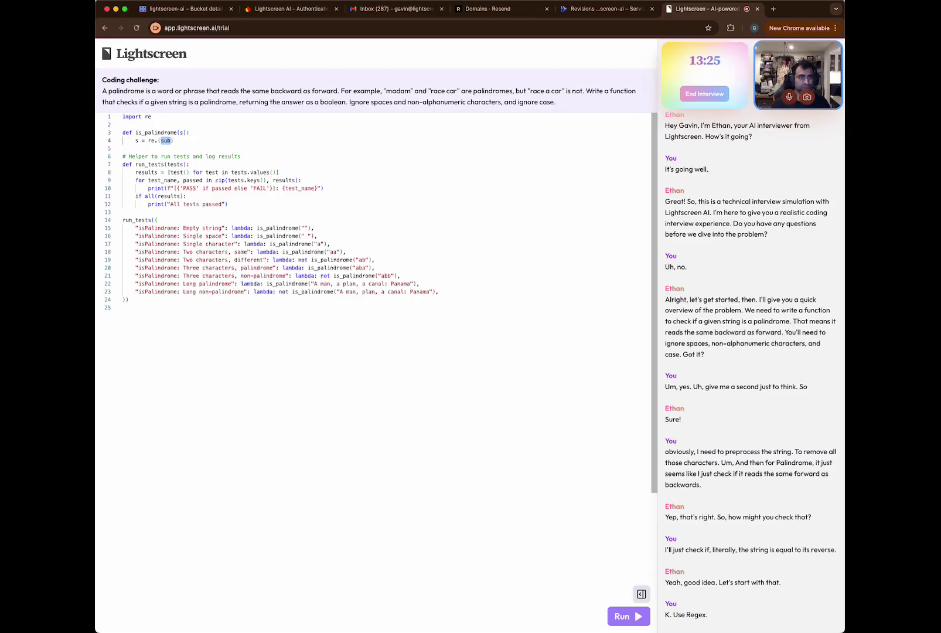
{"action": "key", "text": "super+z"}
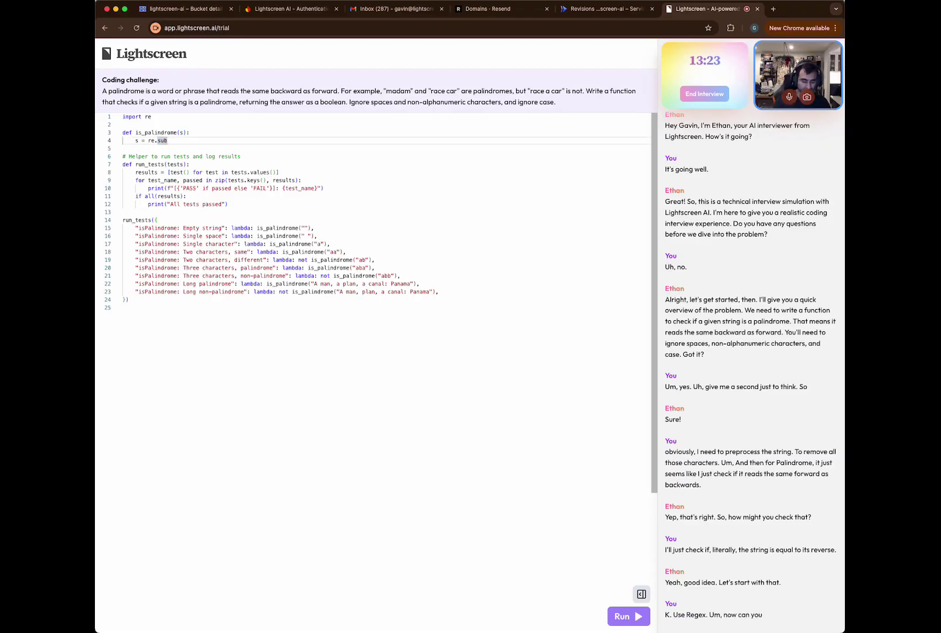
{"action": "key", "text": "Right"}
{"action": "type", "text": "("}
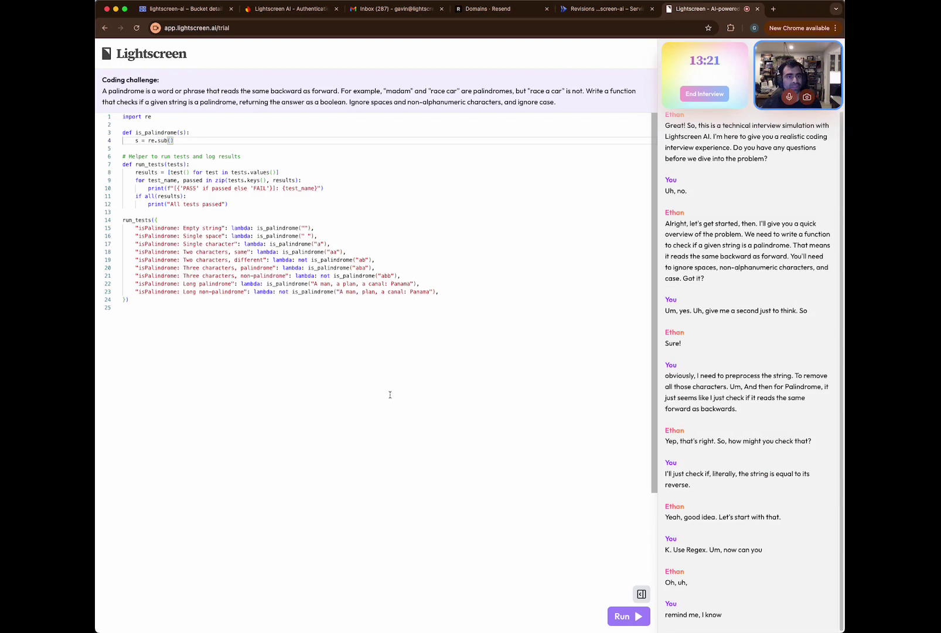